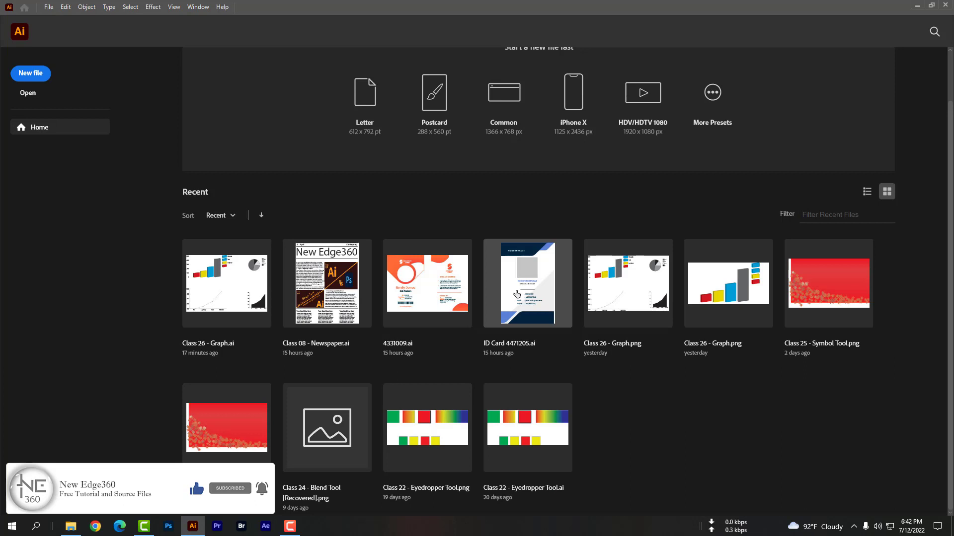
Open the recent file ID Card 4471205.ai and dismiss the missing fonts warning
{"action": "left_click", "coordinate": [517, 294]}
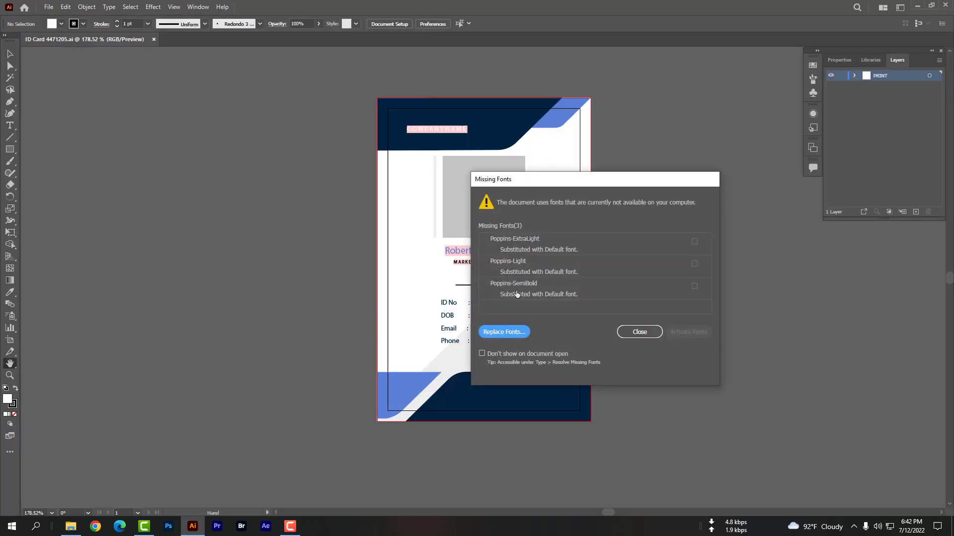
{"action": "left_click", "coordinate": [640, 332]}
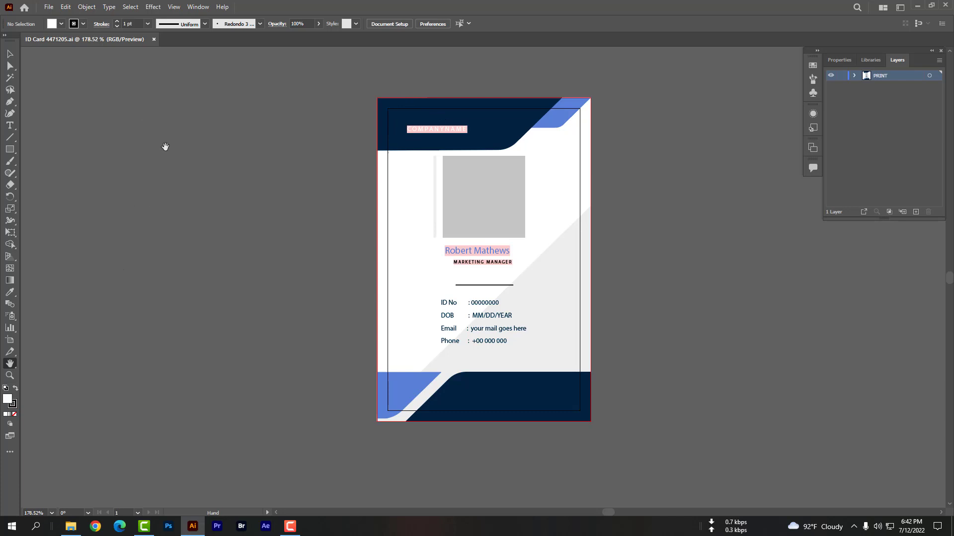
Pan the ID card artboard toward the left side of the canvas with the Hand tool
{"action": "left_click", "coordinate": [12, 364]}
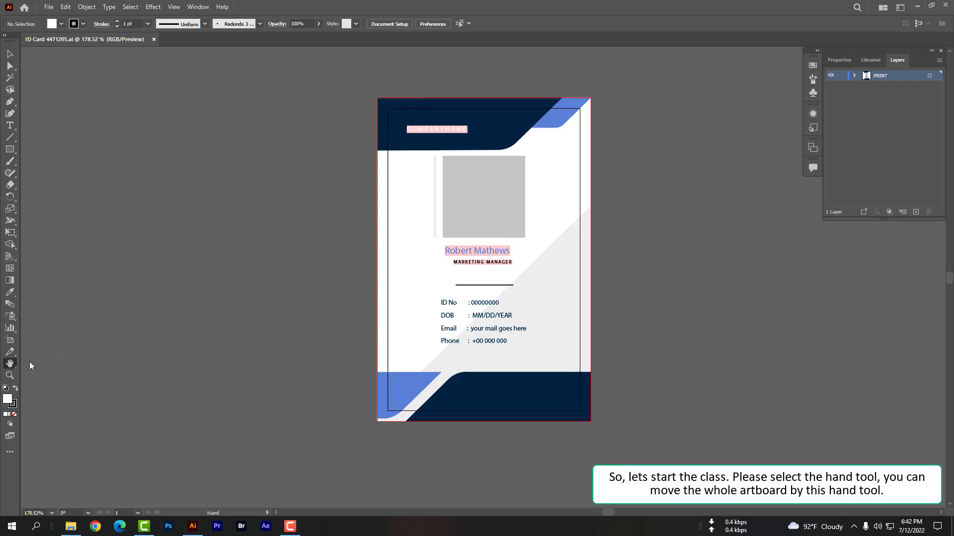
{"action": "mouse_move", "coordinate": [540, 254]}
{"action": "left_mouse_down"}
{"action": "mouse_move", "coordinate": [252, 257]}
{"action": "mouse_move", "coordinate": [275, 286]}
{"action": "mouse_move", "coordinate": [729, 378]}
{"action": "mouse_move", "coordinate": [709, 245]}
{"action": "mouse_move", "coordinate": [318, 242]}
{"action": "mouse_move", "coordinate": [252, 289]}
{"action": "left_mouse_up"}
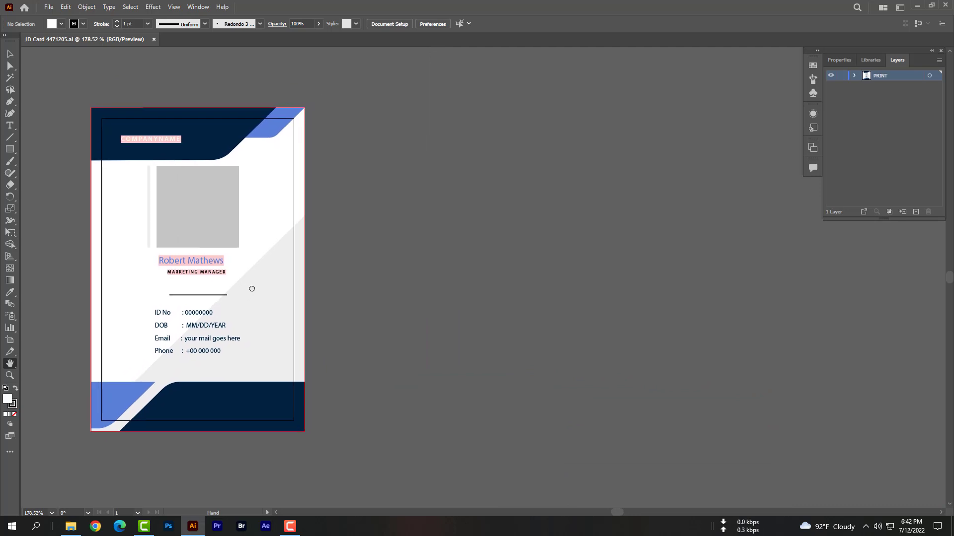
Rotate the canvas view with the Rotate View tool, swinging the ID card around
{"action": "left_click", "coordinate": [10, 366]}
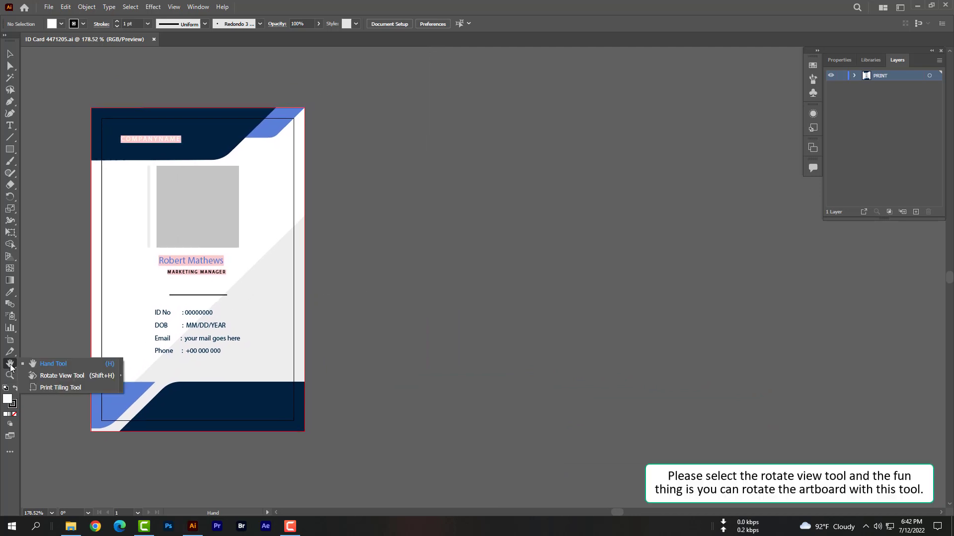
{"action": "left_click", "coordinate": [36, 376]}
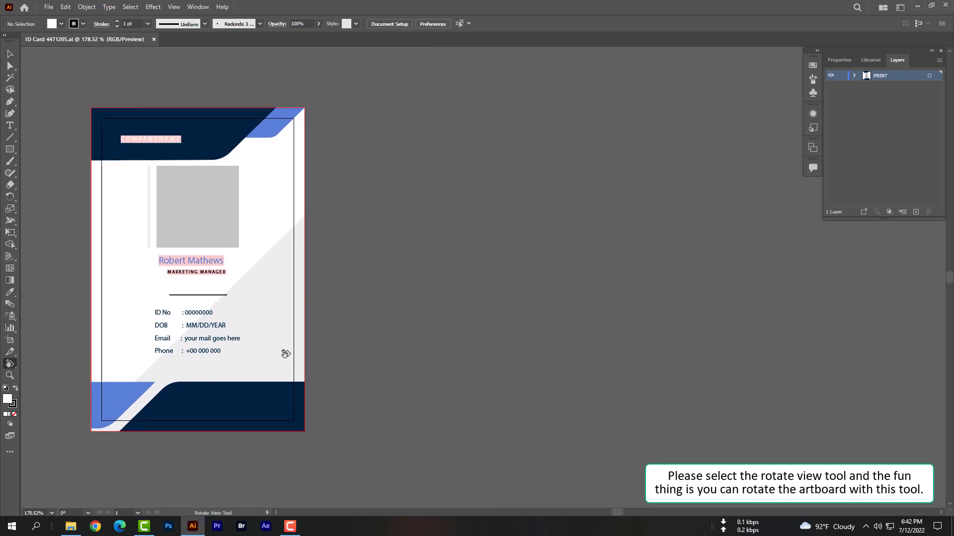
{"action": "mouse_move", "coordinate": [298, 347]}
{"action": "left_mouse_down"}
{"action": "mouse_move", "coordinate": [351, 330]}
{"action": "mouse_move", "coordinate": [418, 266]}
{"action": "mouse_move", "coordinate": [490, 227]}
{"action": "mouse_move", "coordinate": [569, 249]}
{"action": "mouse_move", "coordinate": [617, 319]}
{"action": "mouse_move", "coordinate": [521, 421]}
{"action": "mouse_move", "coordinate": [410, 451]}
{"action": "mouse_move", "coordinate": [296, 385]}
{"action": "mouse_move", "coordinate": [336, 379]}
{"action": "mouse_move", "coordinate": [287, 351]}
{"action": "mouse_move", "coordinate": [566, 390]}
{"action": "mouse_move", "coordinate": [517, 401]}
{"action": "mouse_move", "coordinate": [536, 404]}
{"action": "mouse_move", "coordinate": [453, 396]}
{"action": "mouse_move", "coordinate": [422, 366]}
{"action": "mouse_move", "coordinate": [421, 327]}
{"action": "mouse_move", "coordinate": [447, 296]}
{"action": "mouse_move", "coordinate": [534, 297]}
{"action": "left_mouse_up"}
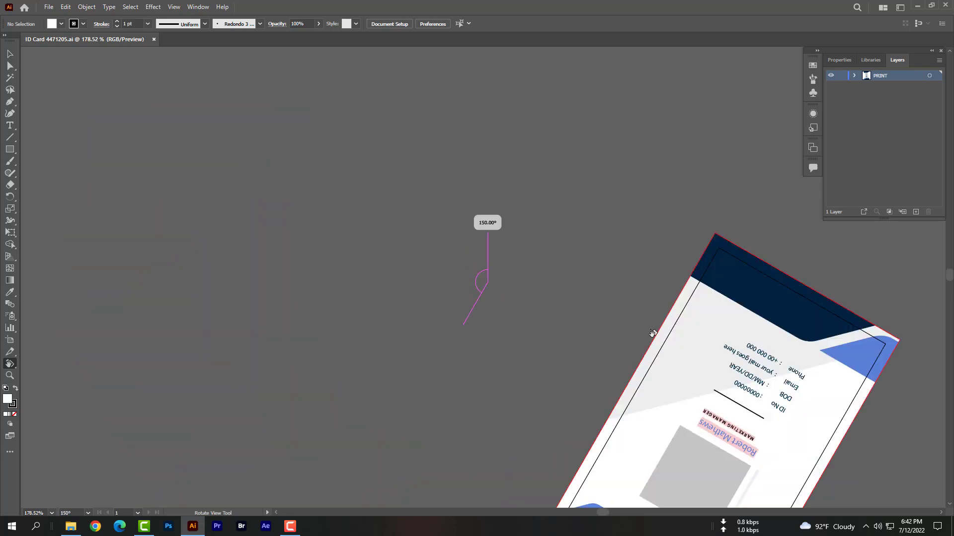
{"action": "left_click_drag", "start_coordinate": [652, 333], "coordinate": [653, 333]}
{"action": "mouse_move", "coordinate": [681, 366]}
{"action": "left_mouse_down"}
{"action": "mouse_move", "coordinate": [401, 198]}
{"action": "mouse_move", "coordinate": [362, 264]}
{"action": "mouse_move", "coordinate": [360, 291]}
{"action": "mouse_move", "coordinate": [432, 351]}
{"action": "mouse_move", "coordinate": [494, 376]}
{"action": "left_mouse_up"}
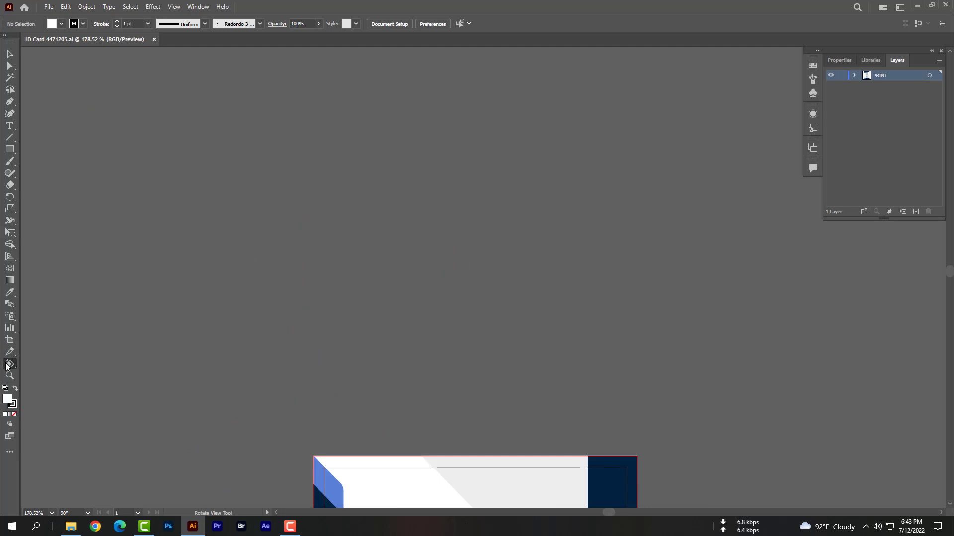
Pan the rotated ID card back into view near the canvas centre
{"action": "left_click_drag", "start_coordinate": [8, 366], "coordinate": [40, 364]}
{"action": "mouse_move", "coordinate": [488, 494]}
{"action": "left_mouse_down"}
{"action": "mouse_move", "coordinate": [511, 288]}
{"action": "mouse_move", "coordinate": [472, 213]}
{"action": "mouse_move", "coordinate": [445, 189]}
{"action": "mouse_move", "coordinate": [440, 224]}
{"action": "left_mouse_up"}
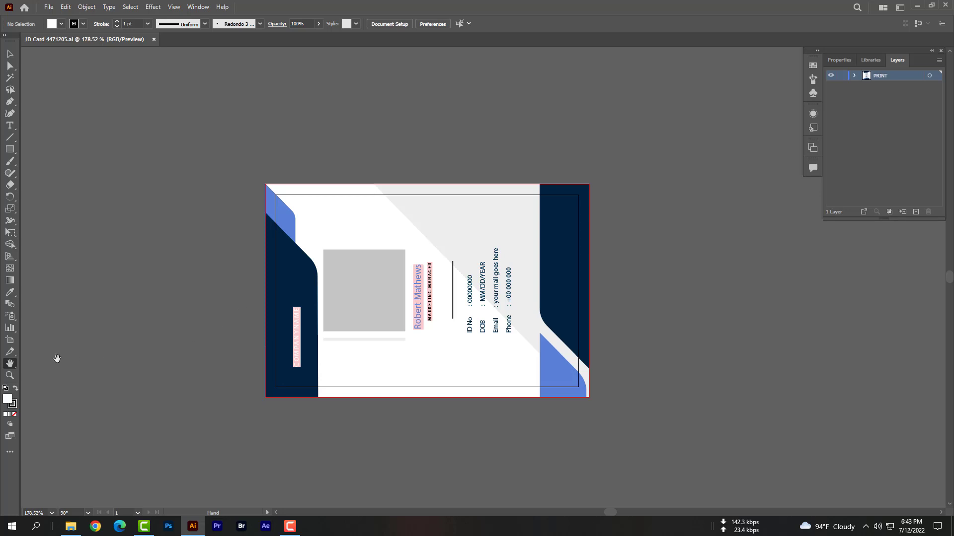
{"action": "left_click_drag", "start_coordinate": [13, 365], "coordinate": [44, 378]}
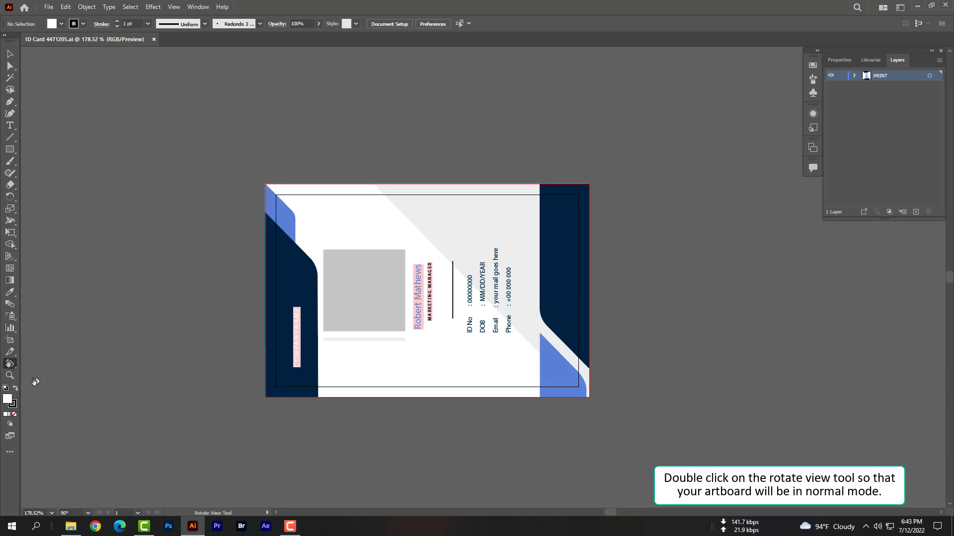
Reset the view rotation to 0° and pan the upright ID card to the canvas centre
{"action": "double_click", "coordinate": [10, 364]}
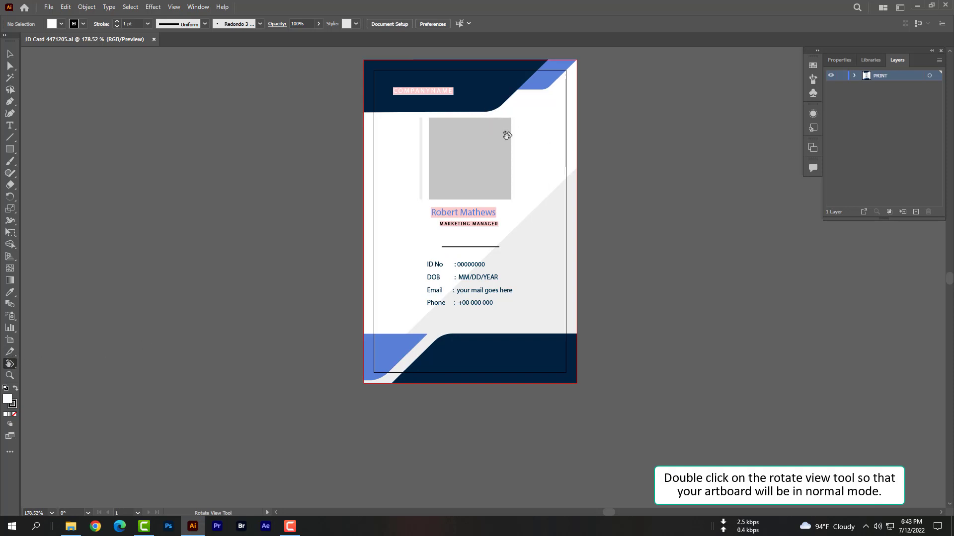
{"action": "left_click_drag", "start_coordinate": [13, 365], "coordinate": [47, 362]}
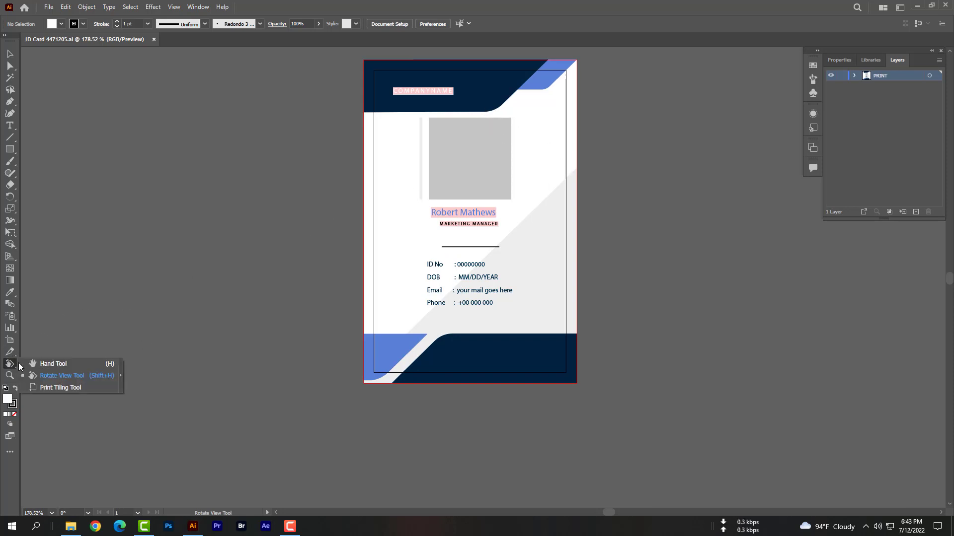
{"action": "left_click_drag", "start_coordinate": [521, 237], "coordinate": [249, 278]}
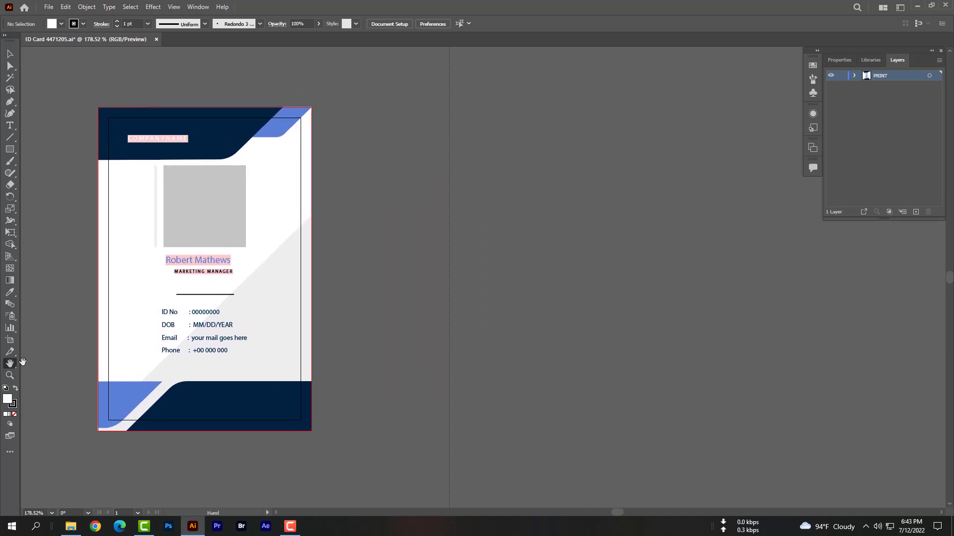
{"action": "mouse_move", "coordinate": [181, 298]}
{"action": "left_mouse_down"}
{"action": "mouse_move", "coordinate": [419, 301]}
{"action": "mouse_move", "coordinate": [414, 307]}
{"action": "left_mouse_up"}
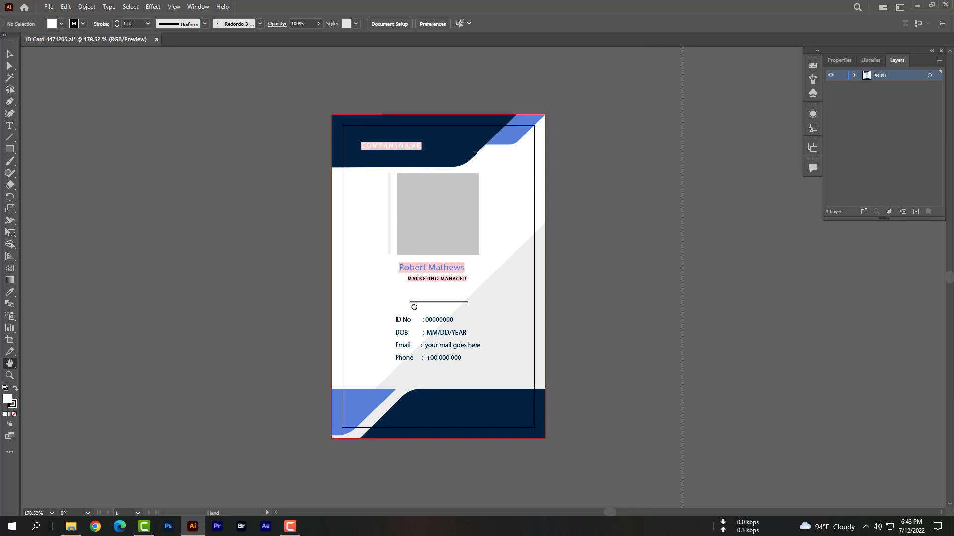
Zoom in on the name text to 600%, then back out to 150%
{"action": "left_click", "coordinate": [9, 376]}
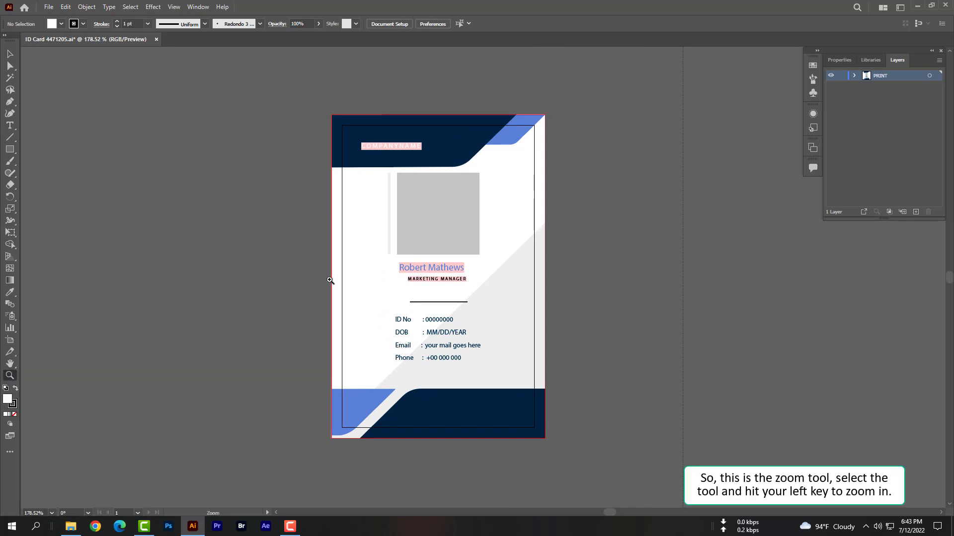
{"action": "left_click", "coordinate": [464, 279]}
{"action": "left_click", "coordinate": [507, 269]}
{"action": "left_click", "coordinate": [497, 261]}
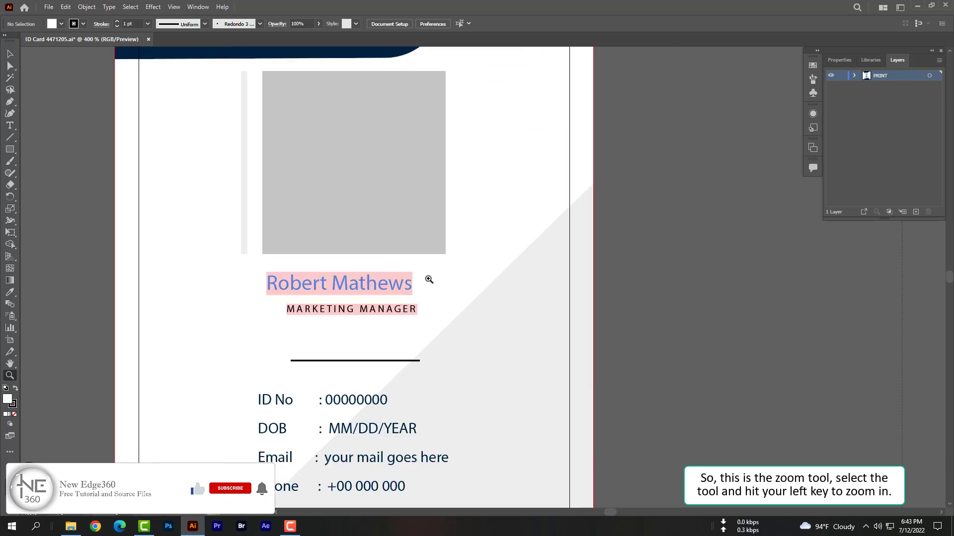
{"action": "left_click", "coordinate": [430, 279]}
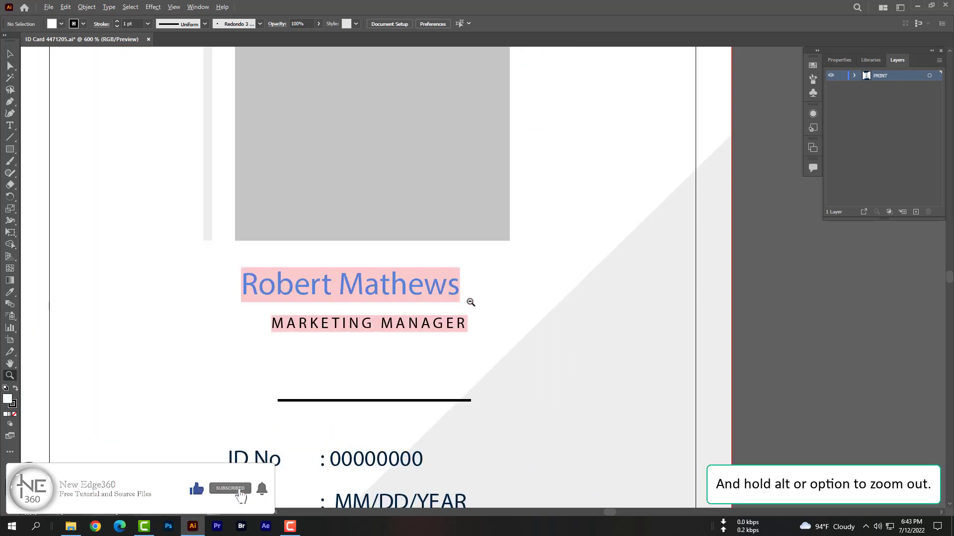
{"action": "left_click", "coordinate": [479, 302], "text": "alt"}
{"action": "left_click", "coordinate": [480, 302], "text": "alt"}
{"action": "left_click", "coordinate": [502, 228], "text": "alt"}
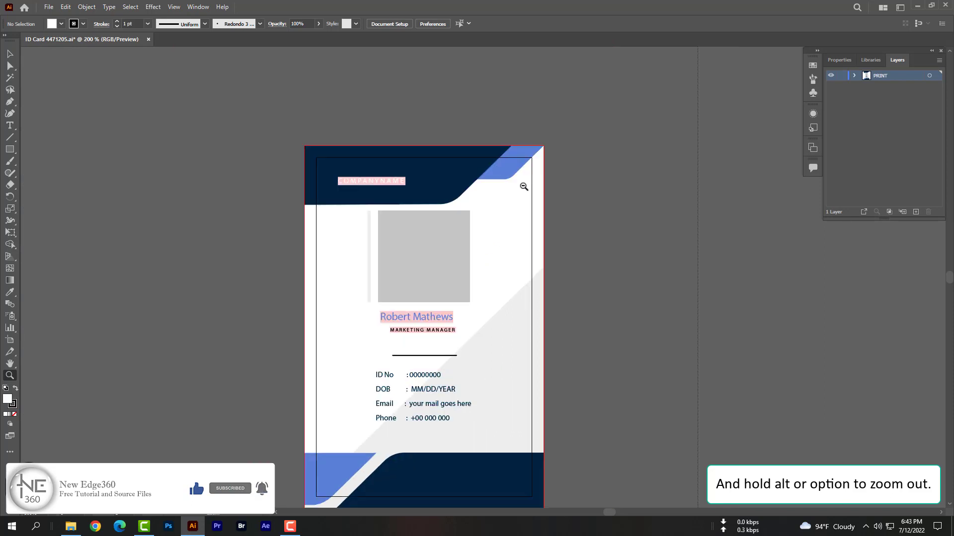
{"action": "left_click", "coordinate": [475, 334], "text": "alt"}
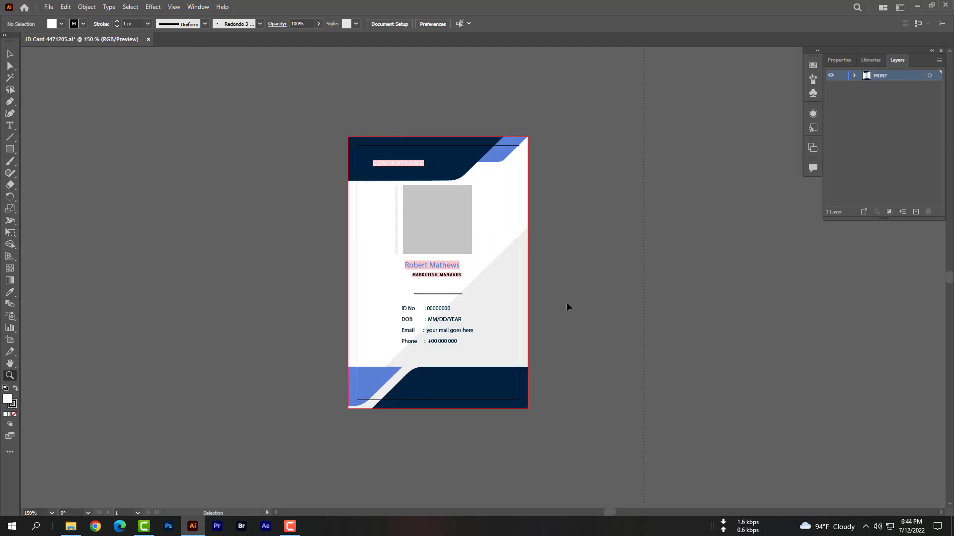
{"action": "scroll", "coordinate": [566, 306], "scroll_direction": "right", "scroll_amount": 2}
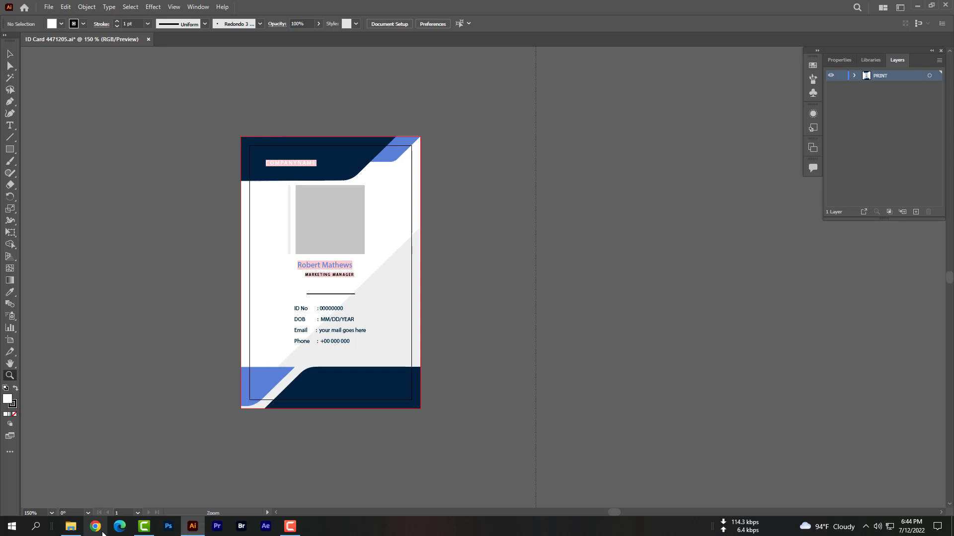
{"action": "mouse_move", "coordinate": [70, 526]}
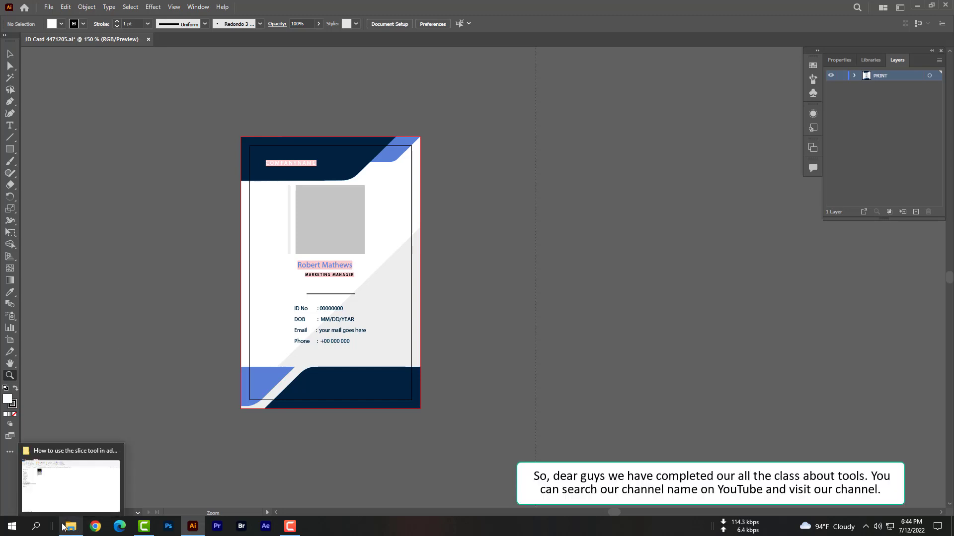
Launch Opera Browser from Windows Search by typing 'op'
{"action": "left_click", "coordinate": [36, 527]}
{"action": "type", "text": "ope"}
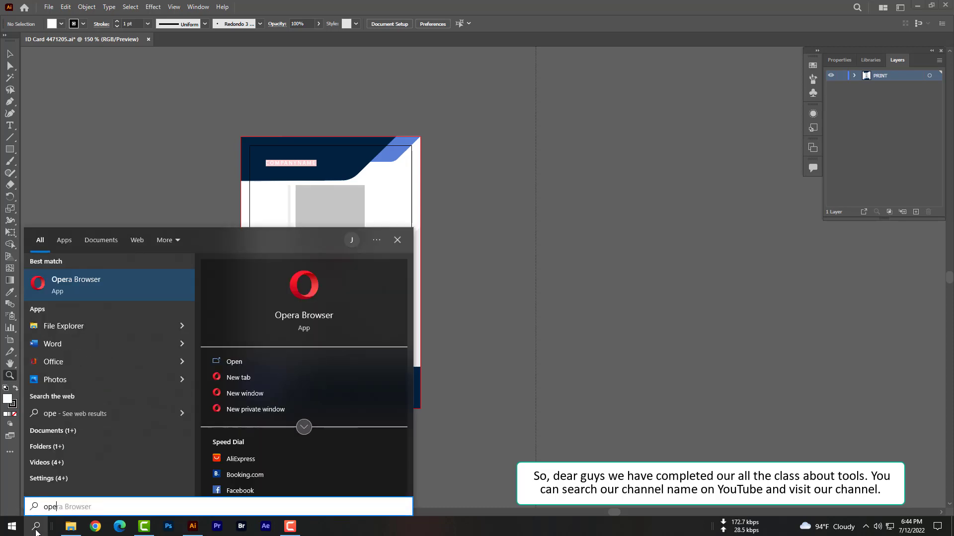
{"action": "key", "text": "Return"}
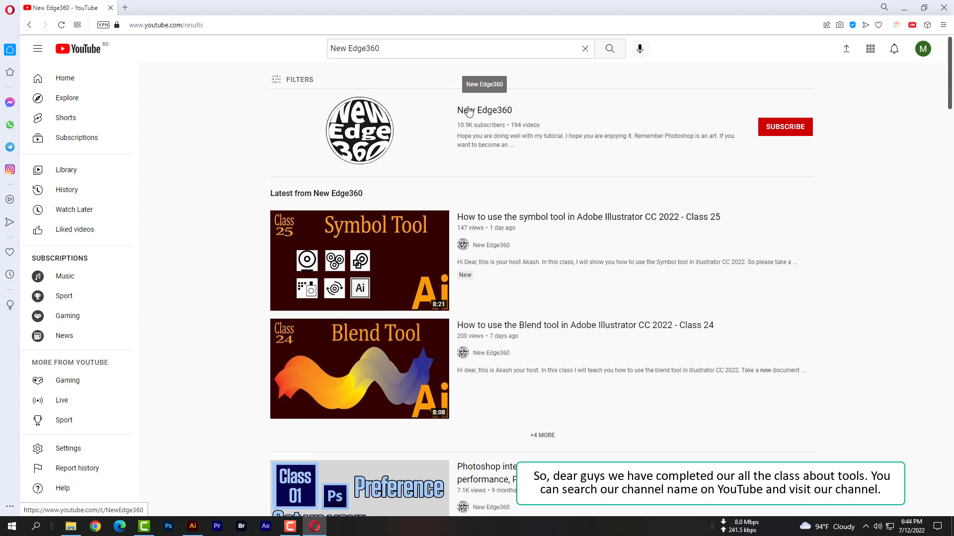
Open the New Edge360 channel, browse its uploaded videos, then show its playlists
{"action": "left_click", "coordinate": [468, 111]}
{"action": "left_click", "coordinate": [315, 261]}
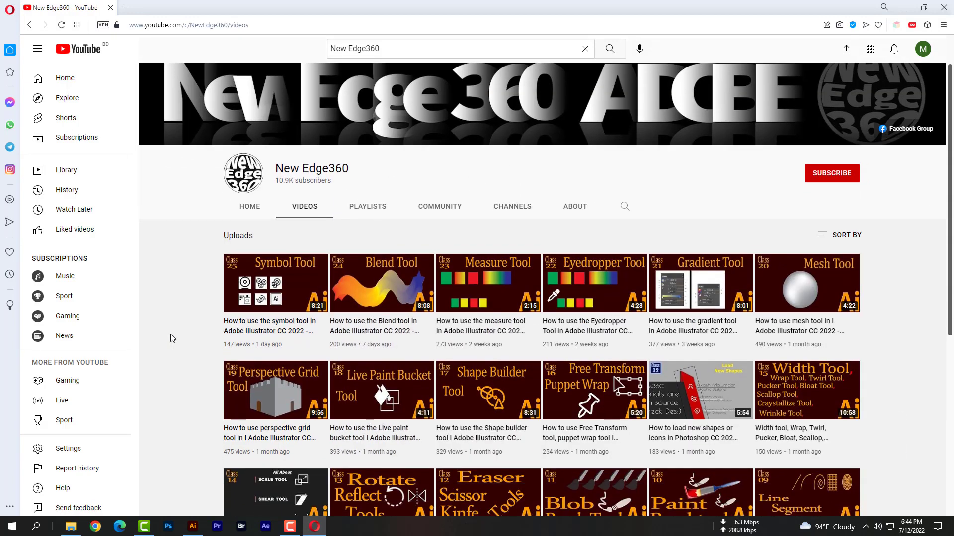
{"action": "scroll", "coordinate": [171, 334], "scroll_direction": "down", "scroll_amount": 5}
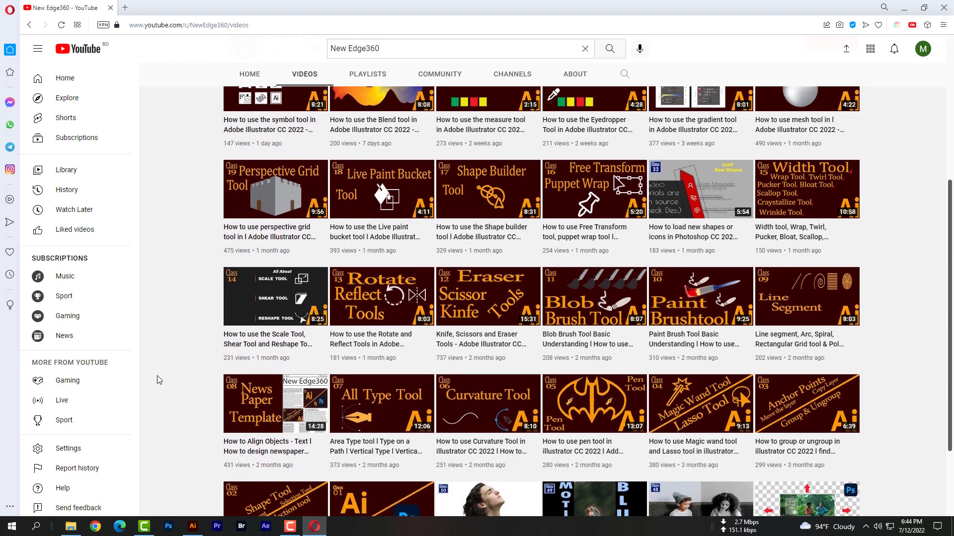
{"action": "scroll", "coordinate": [201, 365], "scroll_direction": "down", "scroll_amount": 2}
{"action": "scroll", "coordinate": [219, 274], "scroll_direction": "up", "scroll_amount": 7}
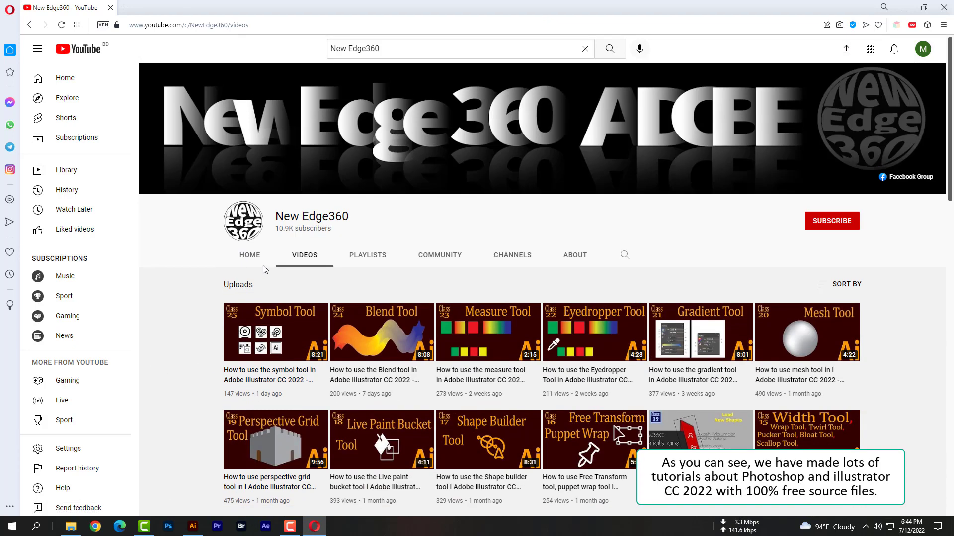
{"action": "left_click", "coordinate": [370, 255]}
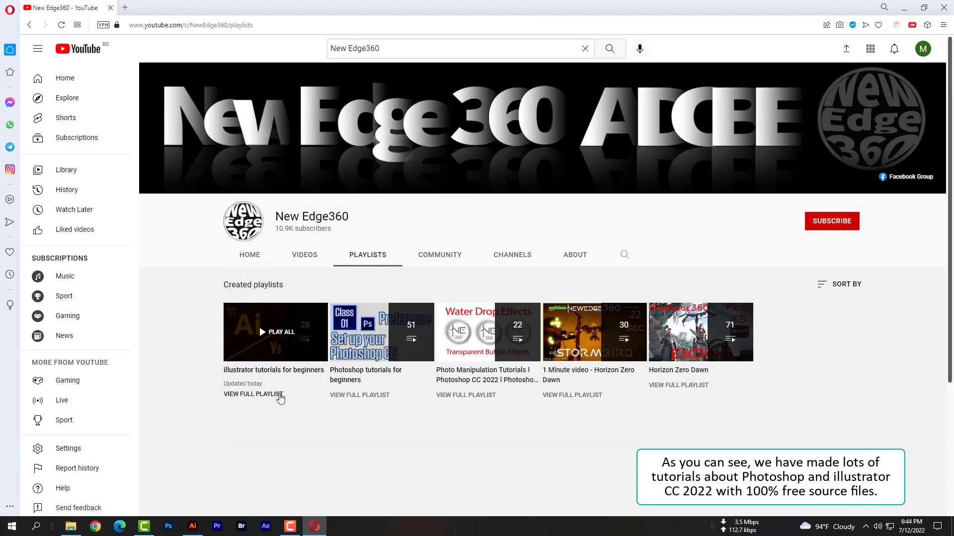
Browse the Illustrator tutorials for beginners playlist and return to Playlists
{"action": "left_click", "coordinate": [277, 396]}
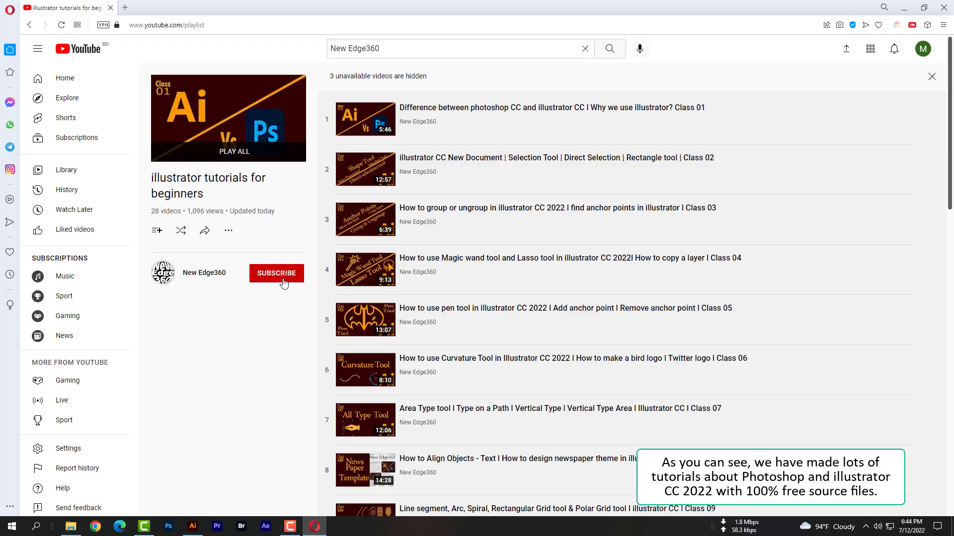
{"action": "mouse_move", "coordinate": [580, 117]}
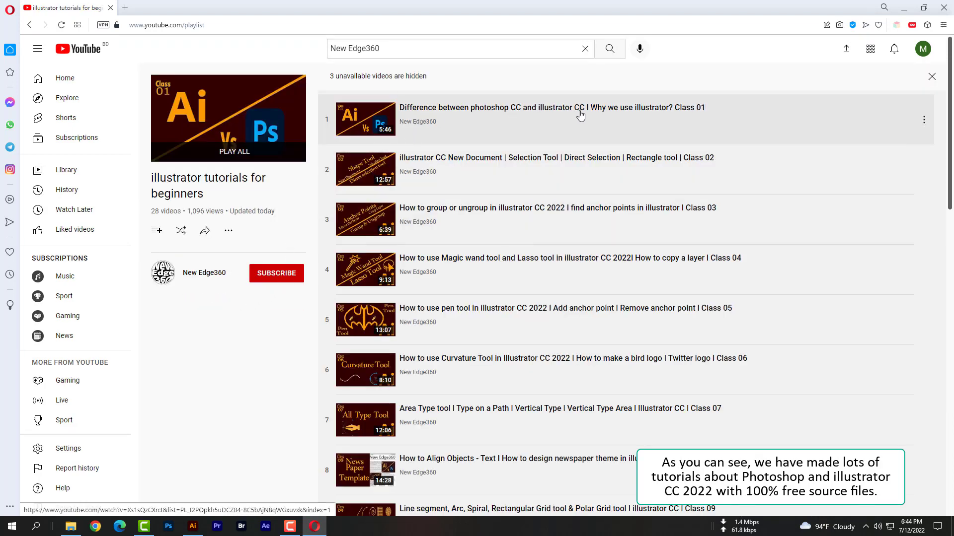
{"action": "scroll", "coordinate": [500, 208], "scroll_direction": "down", "scroll_amount": 4}
{"action": "scroll", "coordinate": [501, 209], "scroll_direction": "down", "scroll_amount": 4}
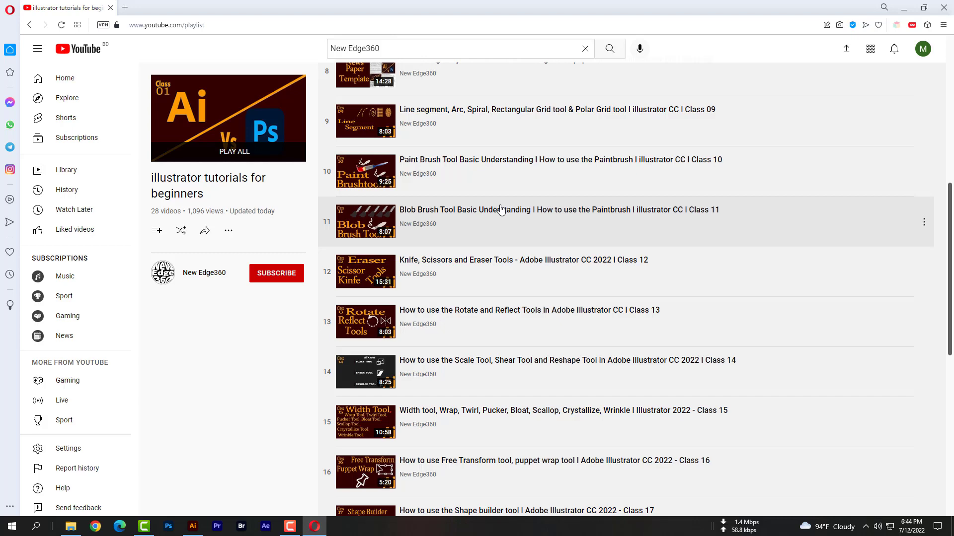
{"action": "scroll", "coordinate": [499, 212], "scroll_direction": "down", "scroll_amount": 8}
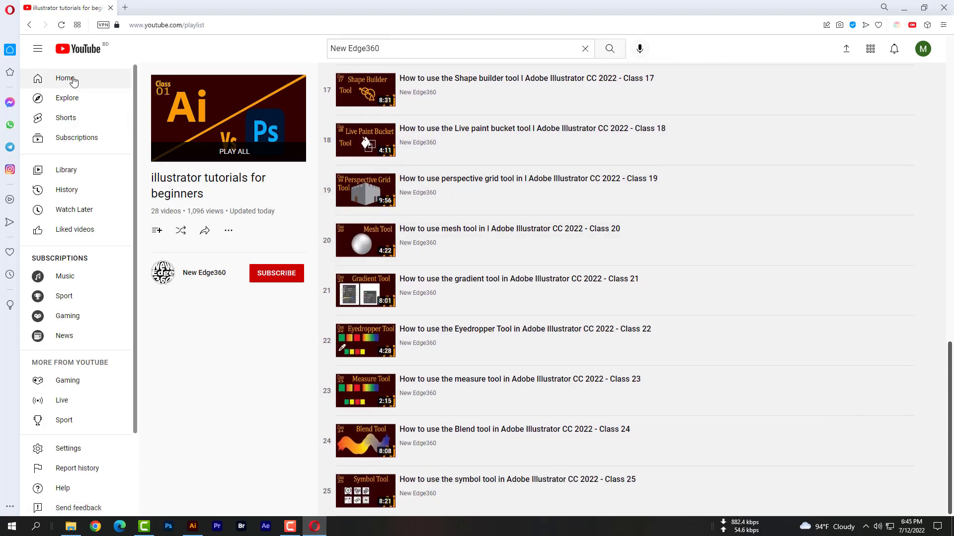
{"action": "left_click", "coordinate": [29, 25]}
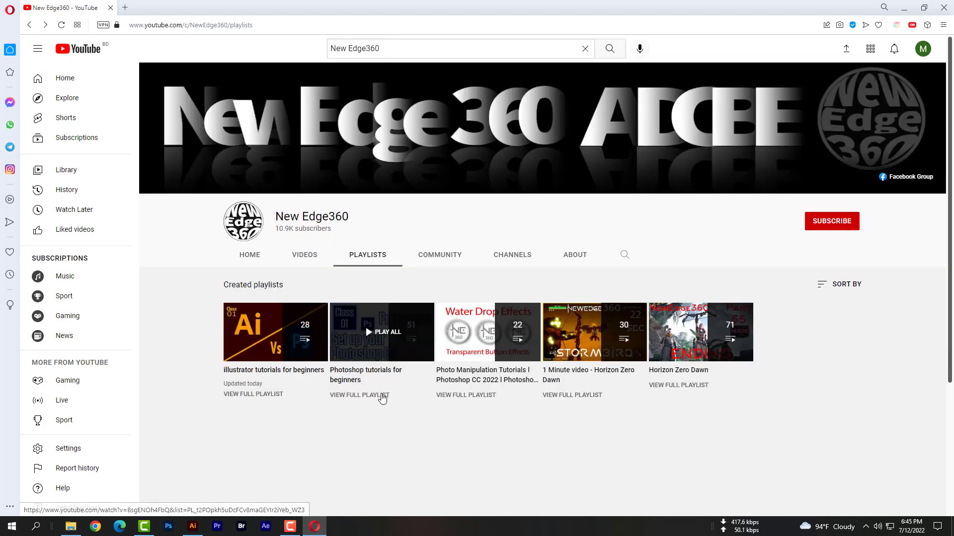
Browse the Photoshop tutorials for beginners playlist and return to Playlists
{"action": "left_click", "coordinate": [378, 394]}
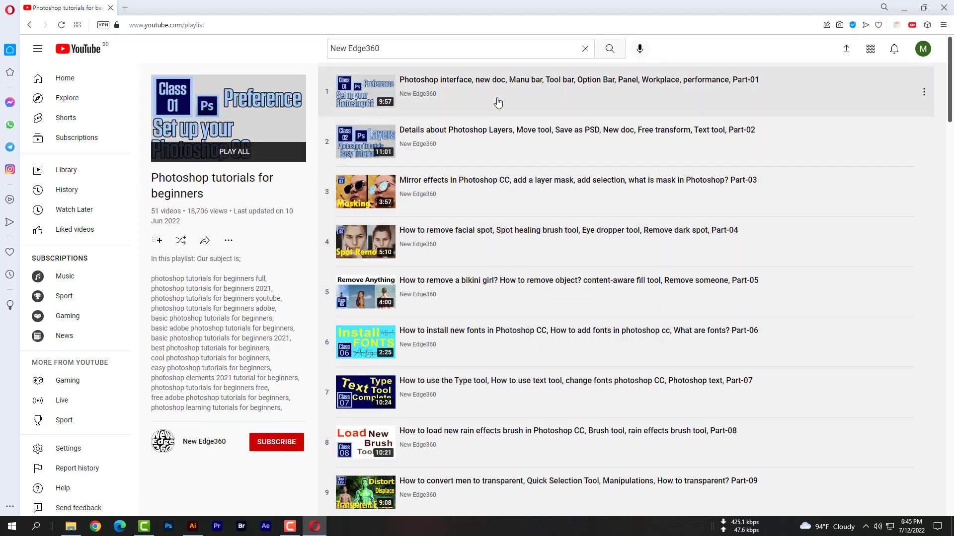
{"action": "scroll", "coordinate": [492, 199], "scroll_direction": "down", "scroll_amount": 5}
{"action": "scroll", "coordinate": [477, 258], "scroll_direction": "down", "scroll_amount": 3}
{"action": "scroll", "coordinate": [477, 348], "scroll_direction": "down", "scroll_amount": 8}
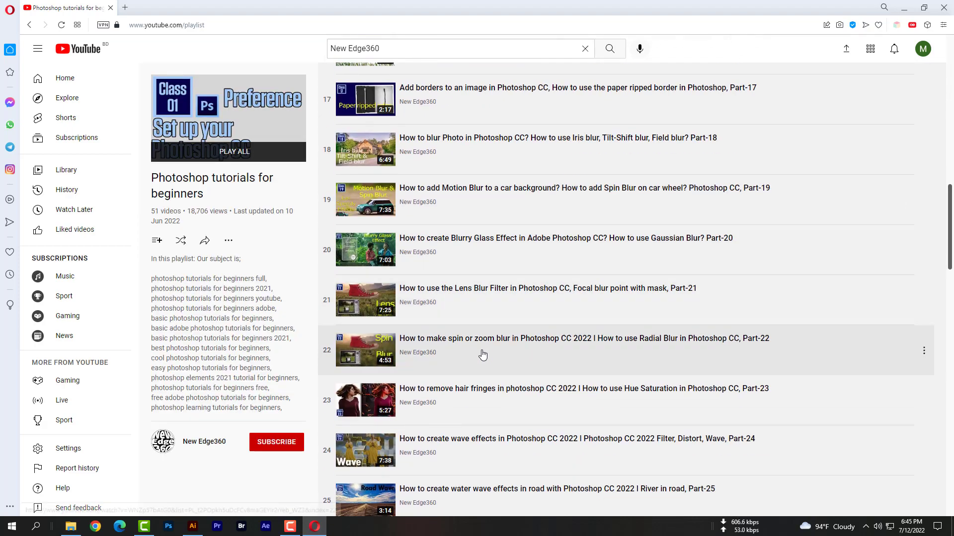
{"action": "scroll", "coordinate": [488, 410], "scroll_direction": "down", "scroll_amount": 8}
{"action": "scroll", "coordinate": [494, 447], "scroll_direction": "down", "scroll_amount": 4}
{"action": "scroll", "coordinate": [497, 478], "scroll_direction": "down", "scroll_amount": 3}
{"action": "scroll", "coordinate": [498, 478], "scroll_direction": "down", "scroll_amount": 7}
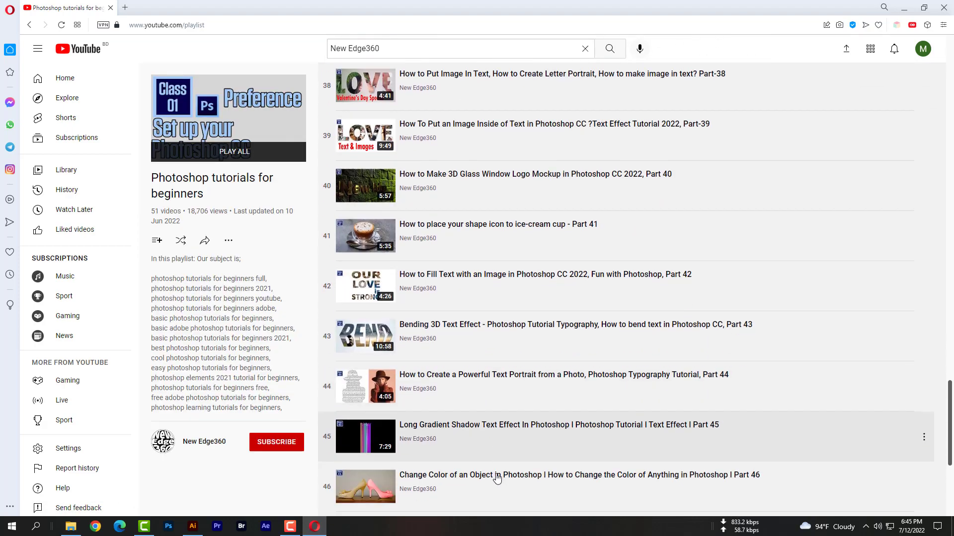
{"action": "scroll", "coordinate": [498, 478], "scroll_direction": "down", "scroll_amount": 5}
{"action": "scroll", "coordinate": [497, 478], "scroll_direction": "up", "scroll_amount": 3}
{"action": "scroll", "coordinate": [495, 477], "scroll_direction": "up", "scroll_amount": 9}
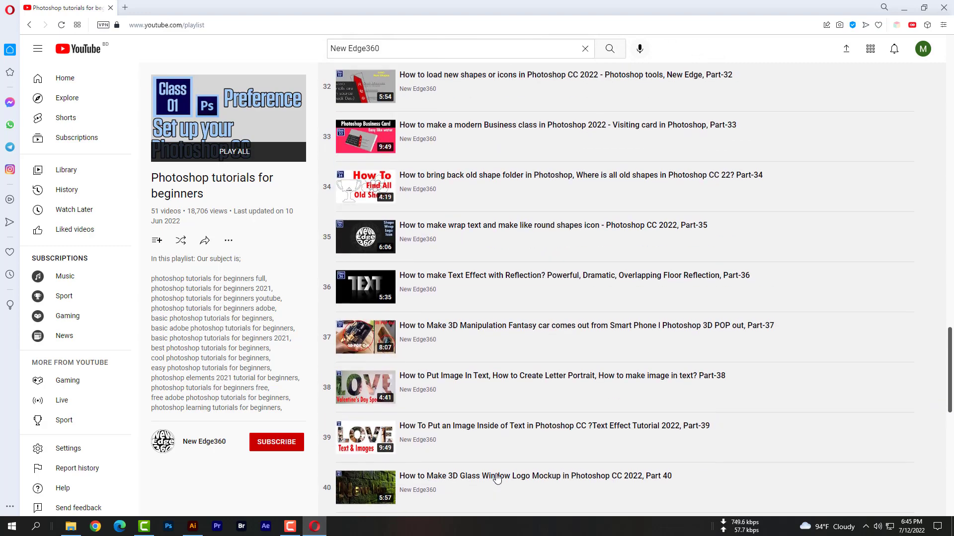
{"action": "scroll", "coordinate": [494, 477], "scroll_direction": "up", "scroll_amount": 12}
{"action": "scroll", "coordinate": [494, 477], "scroll_direction": "up", "scroll_amount": 10}
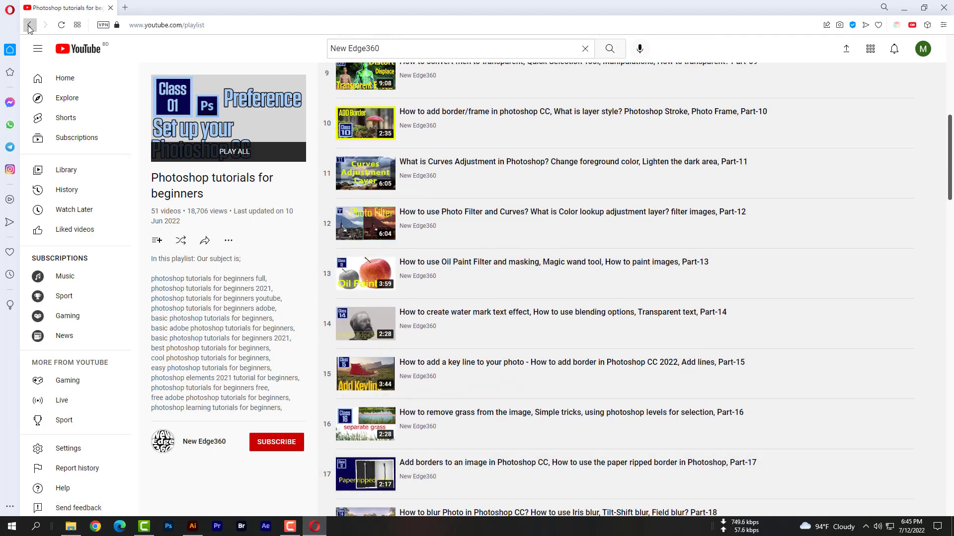
{"action": "left_click", "coordinate": [29, 25]}
Browse the photo manipulation tutorials playlist
{"action": "left_click", "coordinate": [481, 396]}
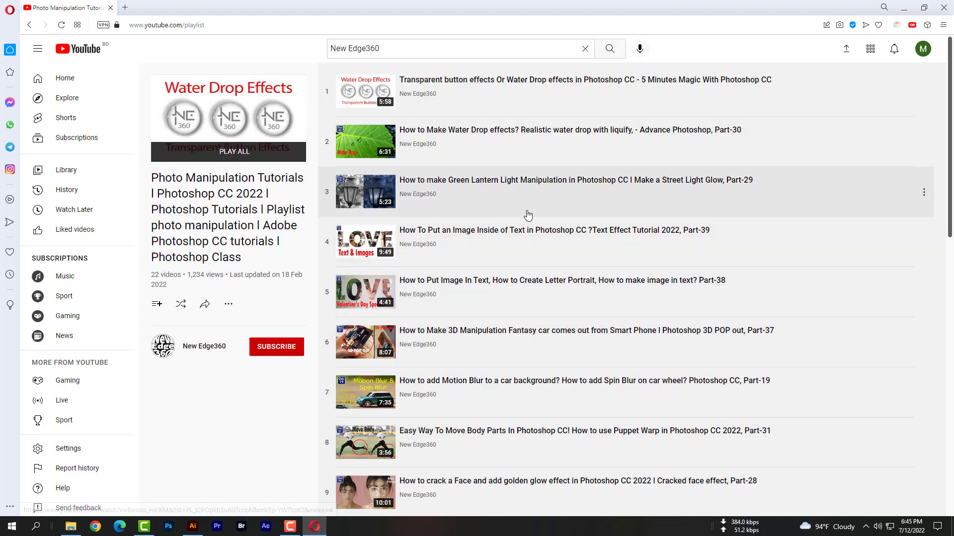
{"action": "scroll", "coordinate": [527, 215], "scroll_direction": "down", "scroll_amount": 2}
{"action": "scroll", "coordinate": [528, 215], "scroll_direction": "down", "scroll_amount": 4}
{"action": "scroll", "coordinate": [532, 260], "scroll_direction": "down", "scroll_amount": 7}
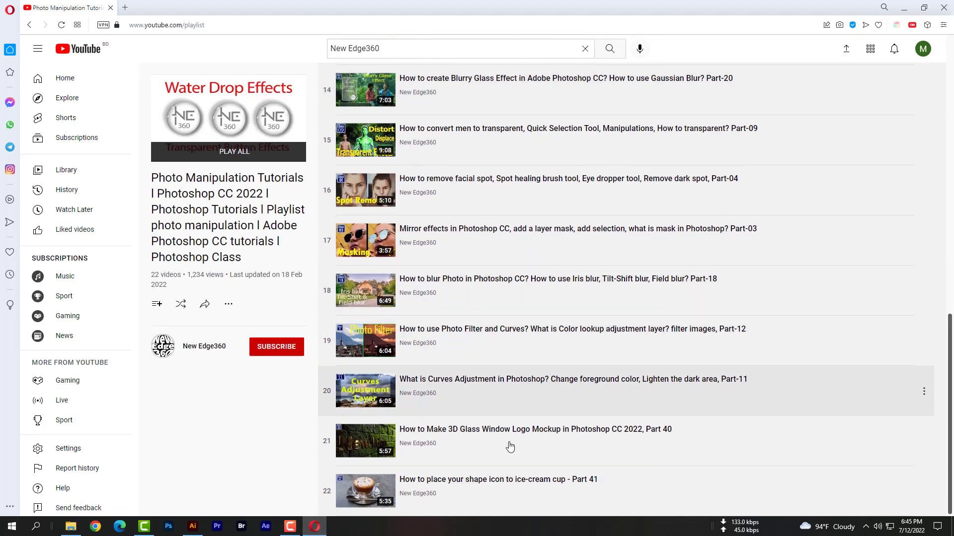
{"action": "scroll", "coordinate": [480, 311], "scroll_direction": "up", "scroll_amount": 2}
{"action": "scroll", "coordinate": [504, 241], "scroll_direction": "up", "scroll_amount": 8}
{"action": "scroll", "coordinate": [278, 179], "scroll_direction": "up", "scroll_amount": 3}
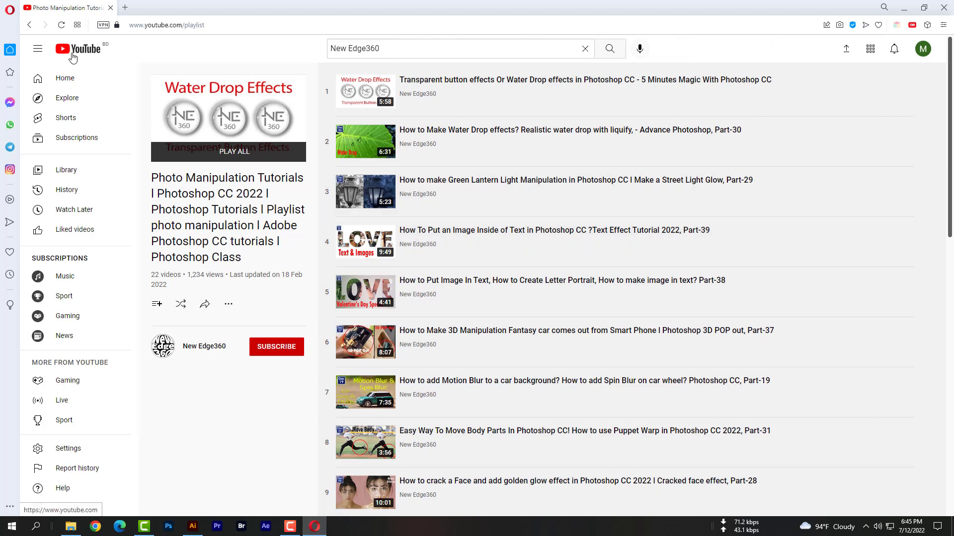
Back on Playlists, subscribe to New Edge360 with notifications set to All
{"action": "left_click", "coordinate": [30, 26]}
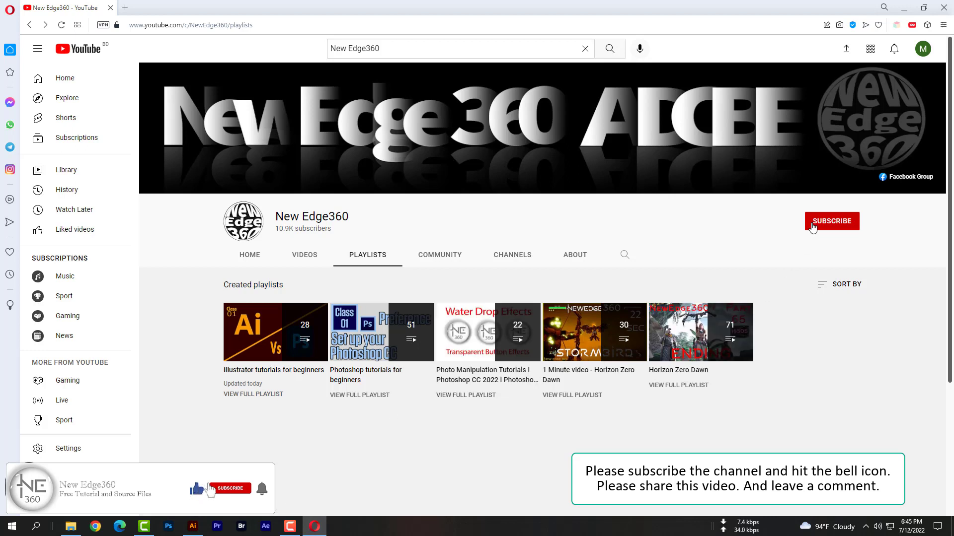
{"action": "left_click", "coordinate": [813, 226]}
{"action": "left_click", "coordinate": [849, 222]}
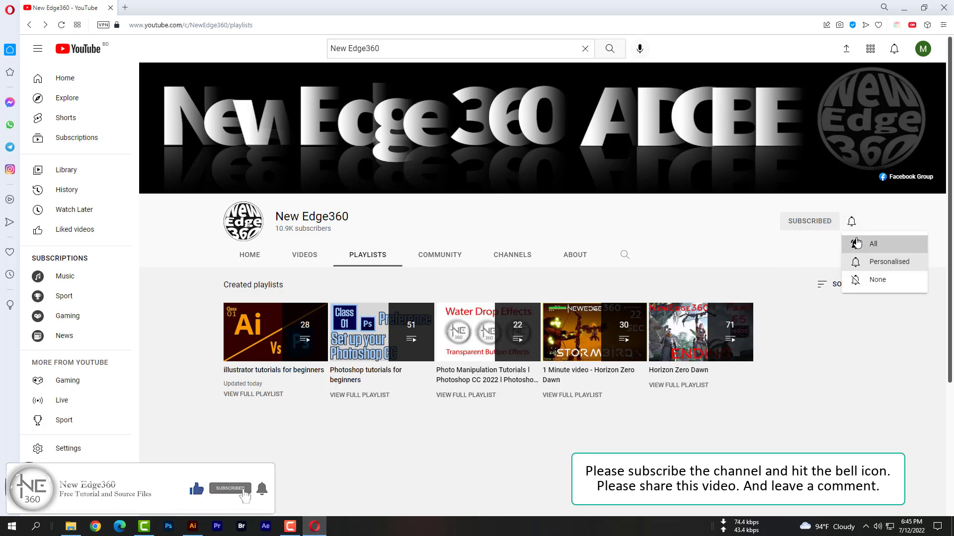